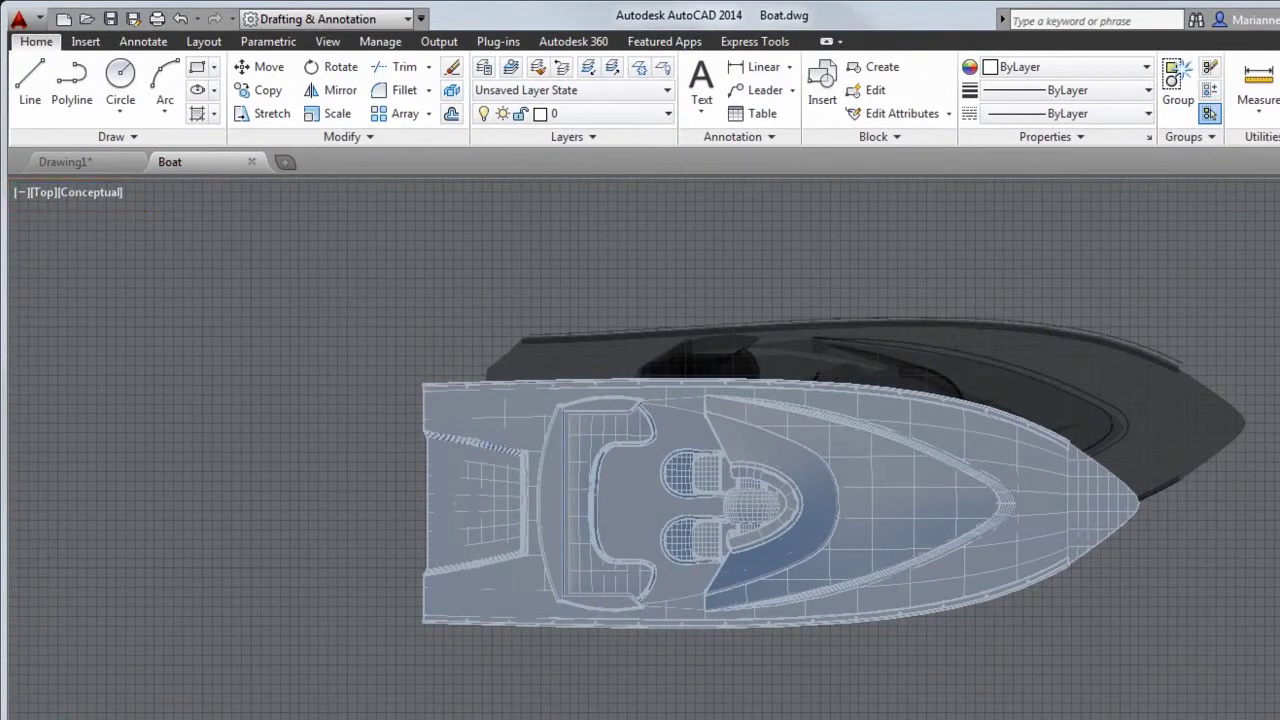
{"action": "left_click", "coordinate": [21, 193]}
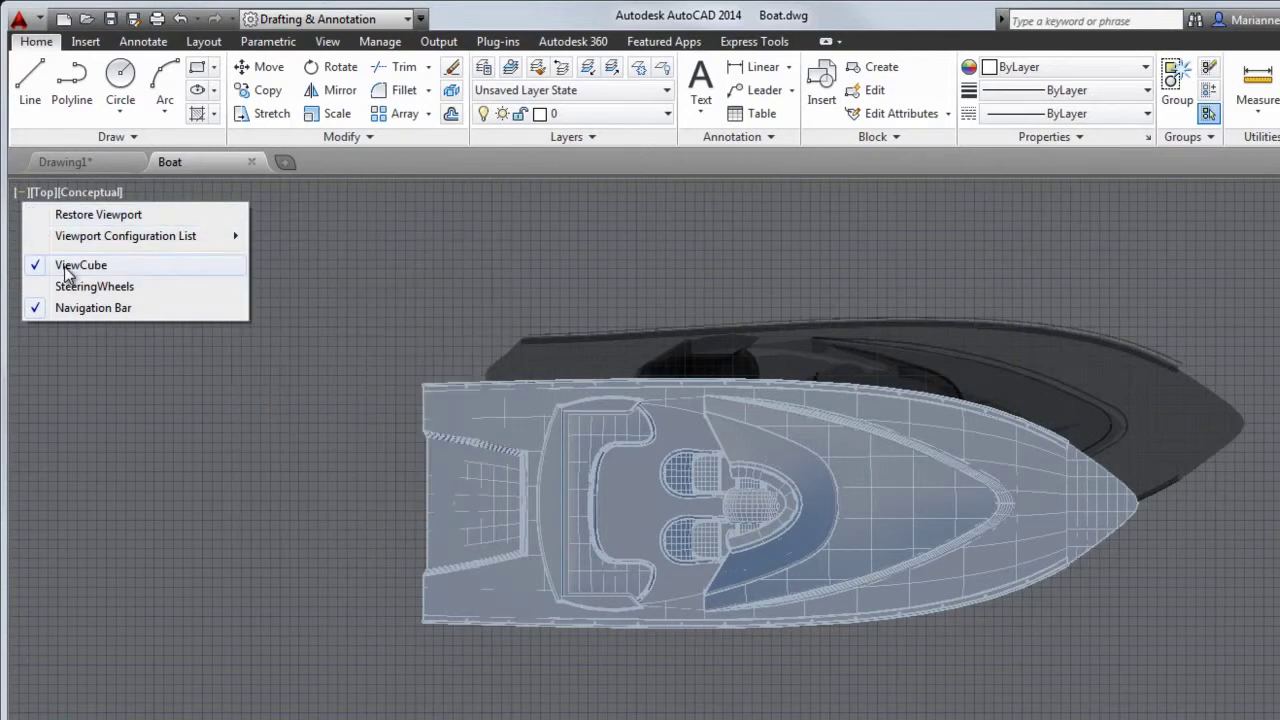
{"action": "left_click", "coordinate": [46, 193]}
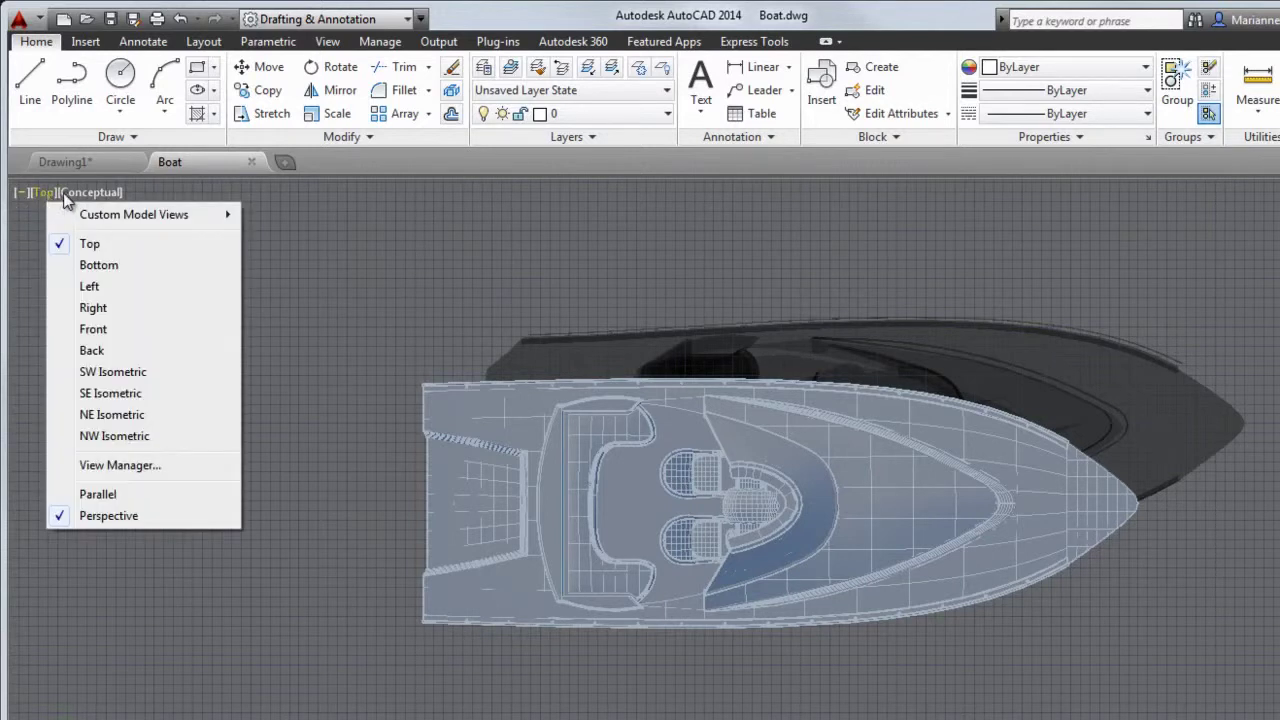
{"action": "left_click", "coordinate": [92, 194]}
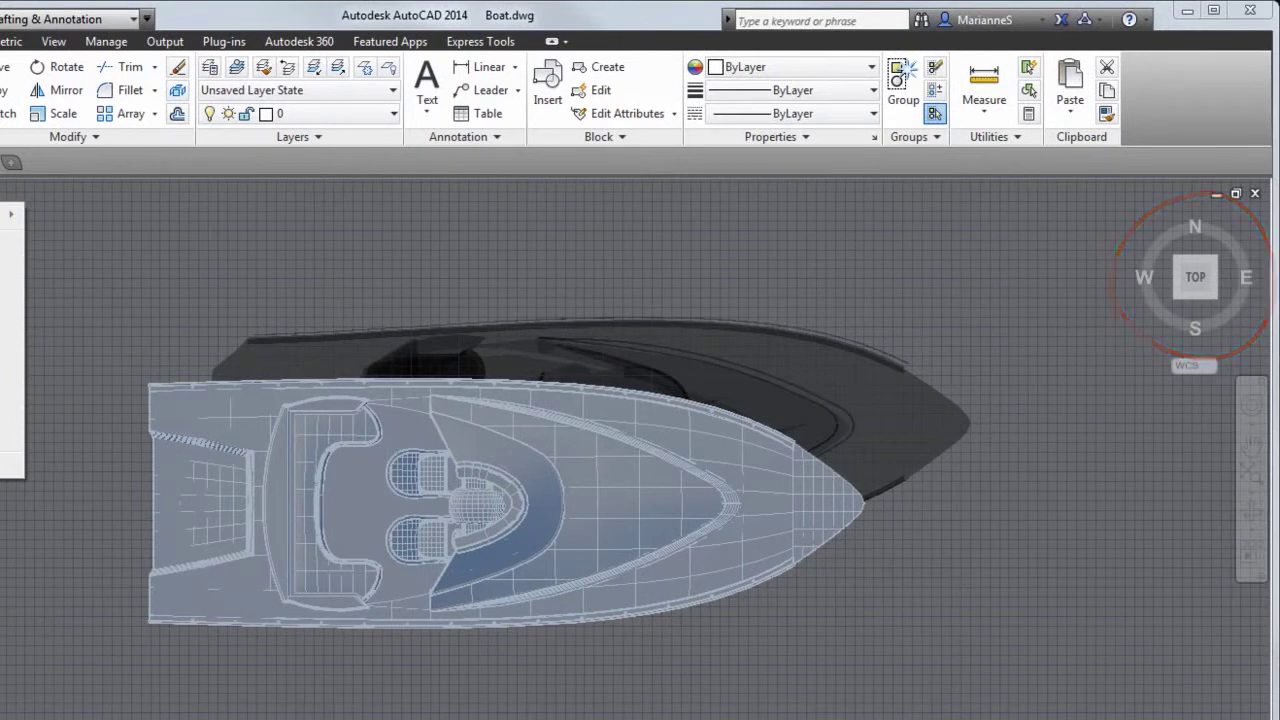
Step: Close the visual styles list and turn the boat to the SW Isometric view with the ViewCube
{"action": "left_click", "coordinate": [1176, 299]}
{"action": "left_click", "coordinate": [1178, 294]}
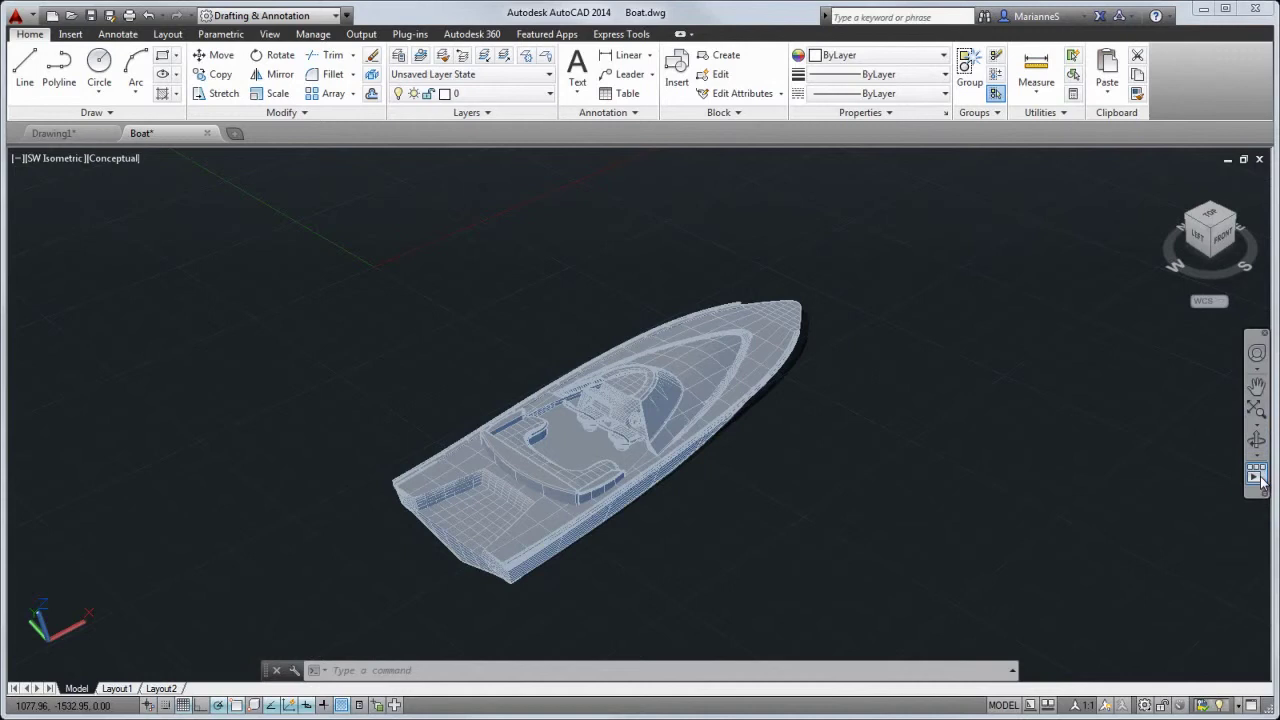
Step: Bring up section.dwg's Section layout sheet showing the church section
{"action": "left_click", "coordinate": [1264, 497]}
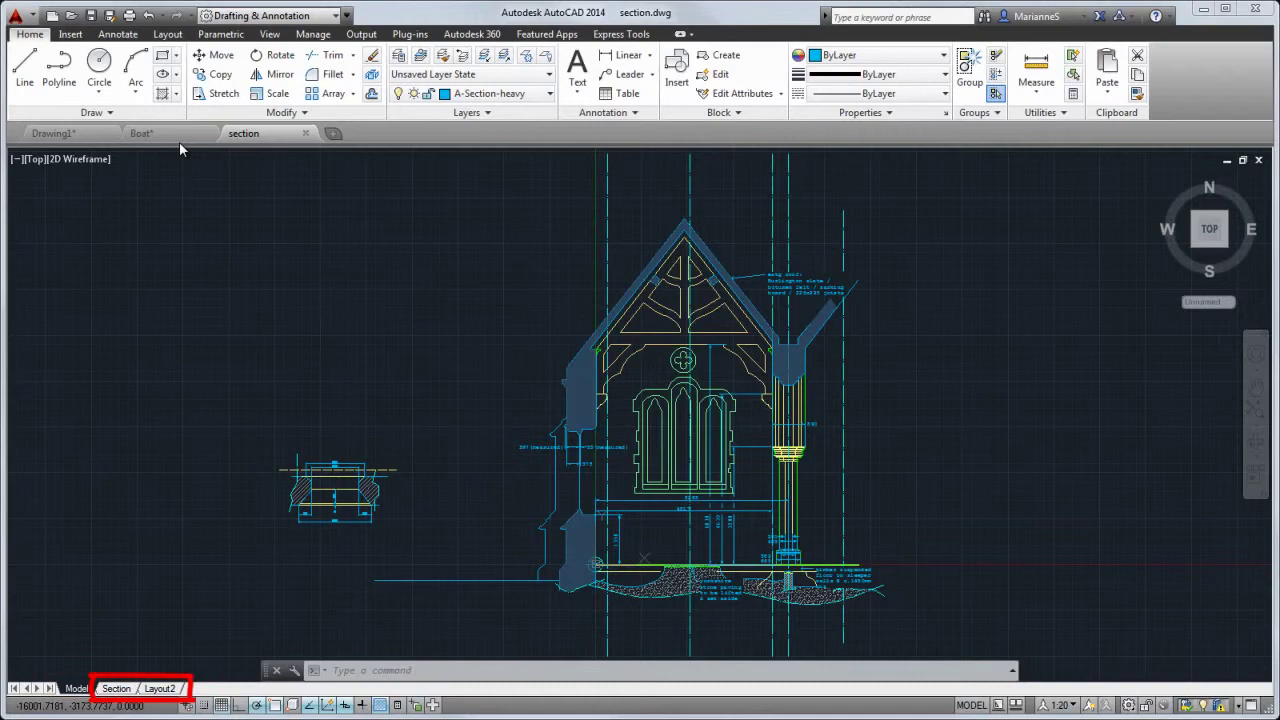
{"action": "left_click", "coordinate": [116, 689]}
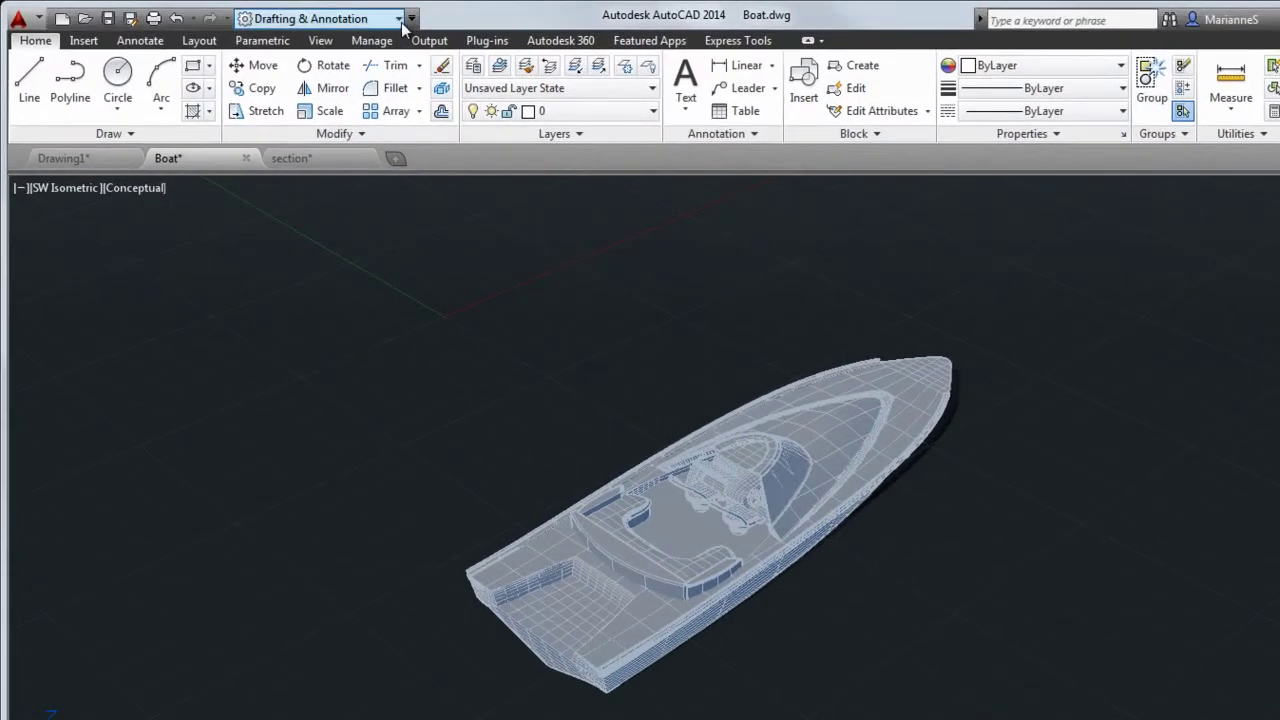
Step: Set the Quick Access workspace dropdown to 3D Modeling and show the application menu's recent drawings
{"action": "left_click", "coordinate": [398, 19]}
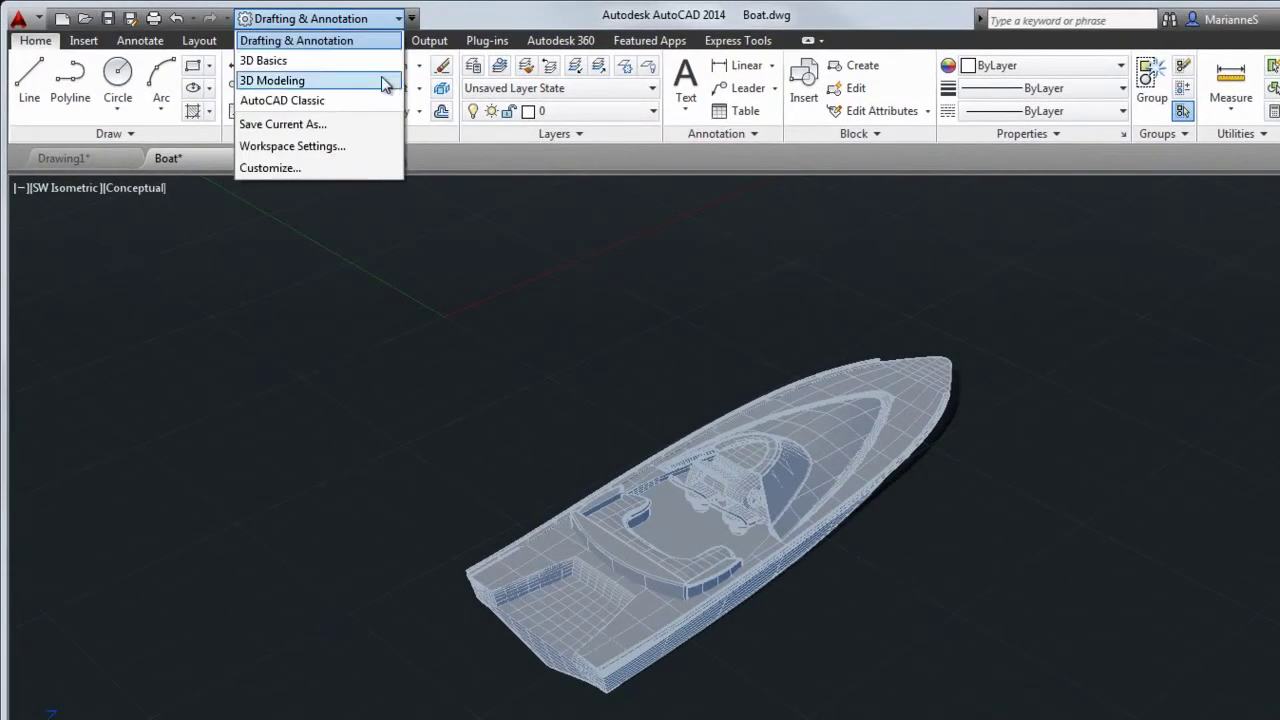
{"action": "left_click", "coordinate": [389, 80]}
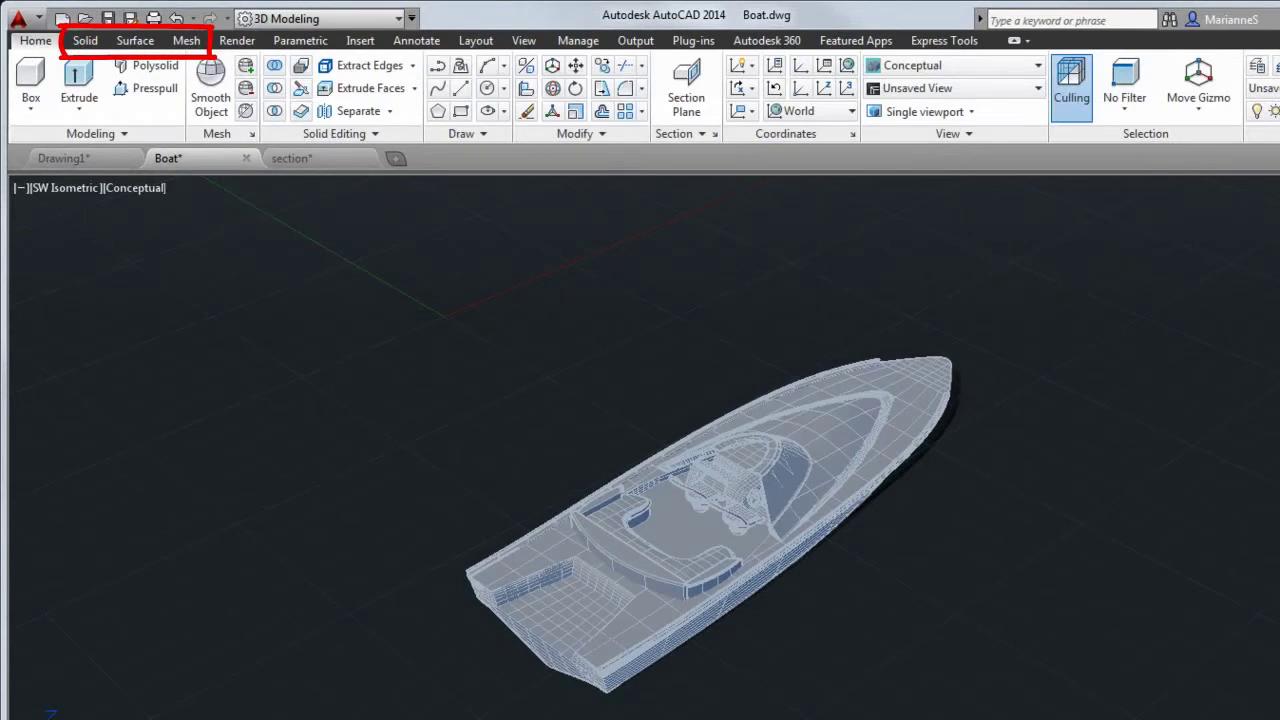
{"action": "left_click", "coordinate": [42, 20]}
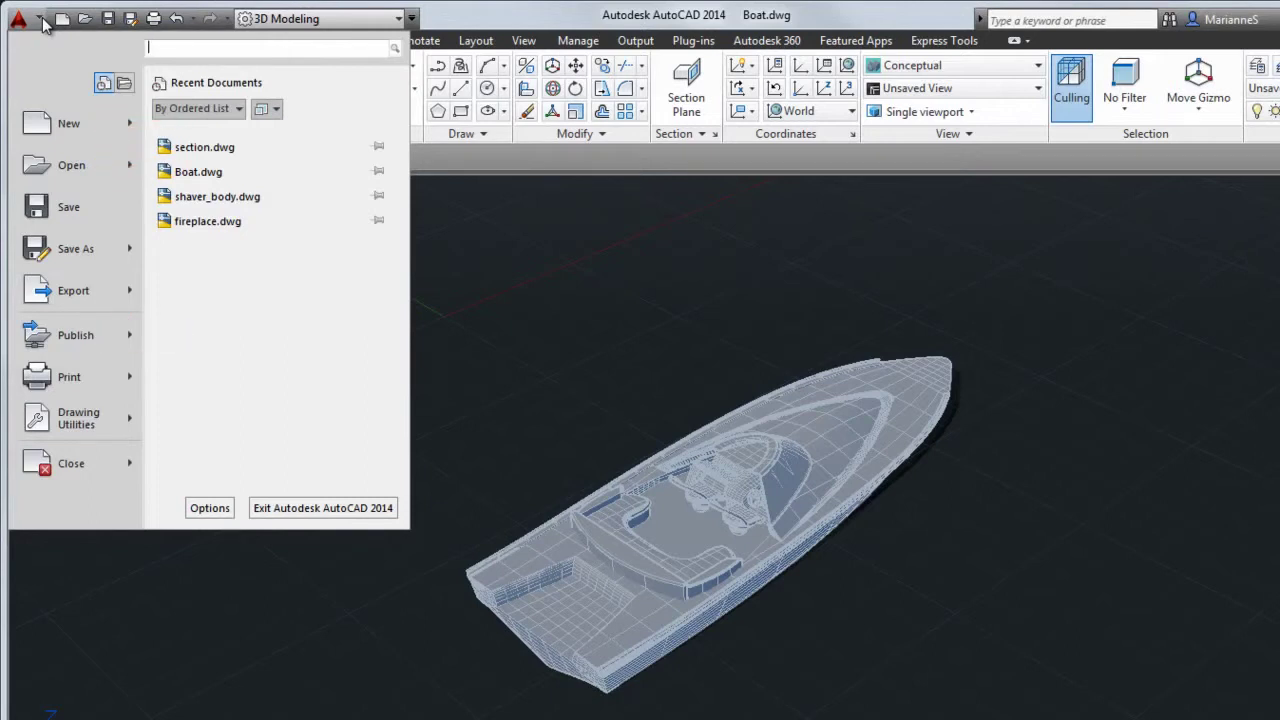
Step: Search the application menu for 'view', then dismiss it and the drawing-tab options menu
{"action": "type", "text": "view"}
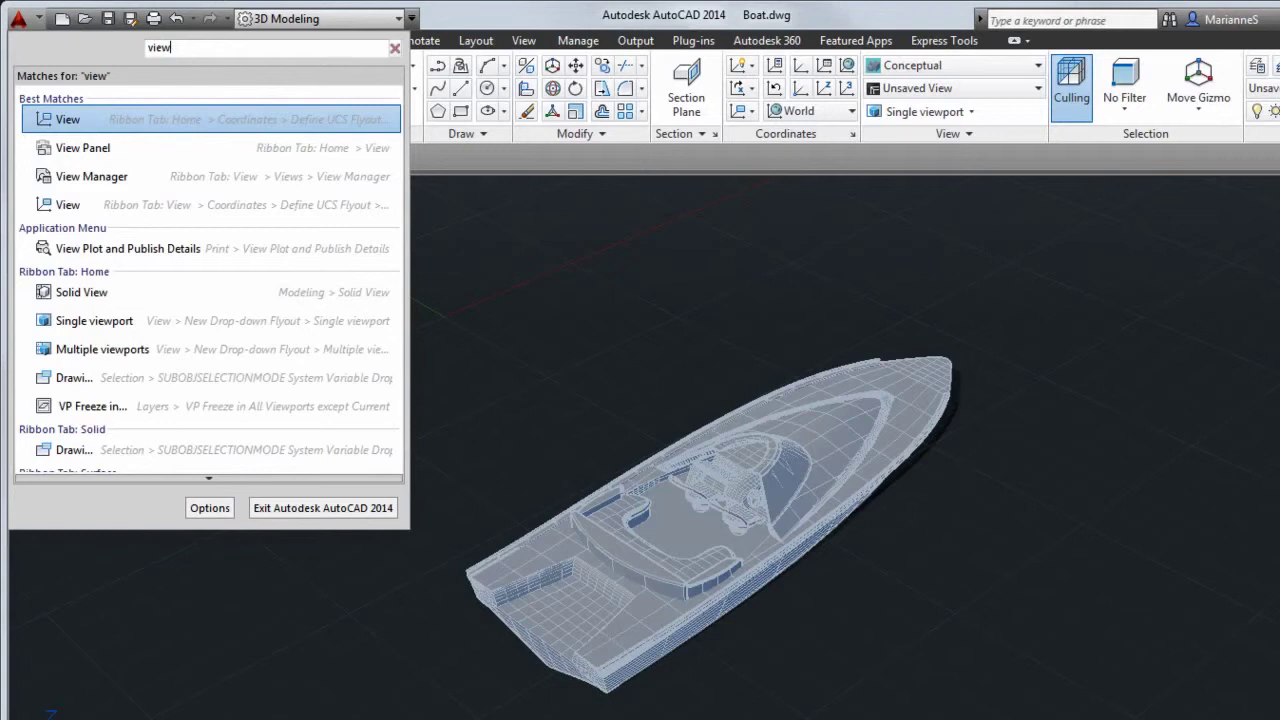
{"action": "key", "text": "Escape"}
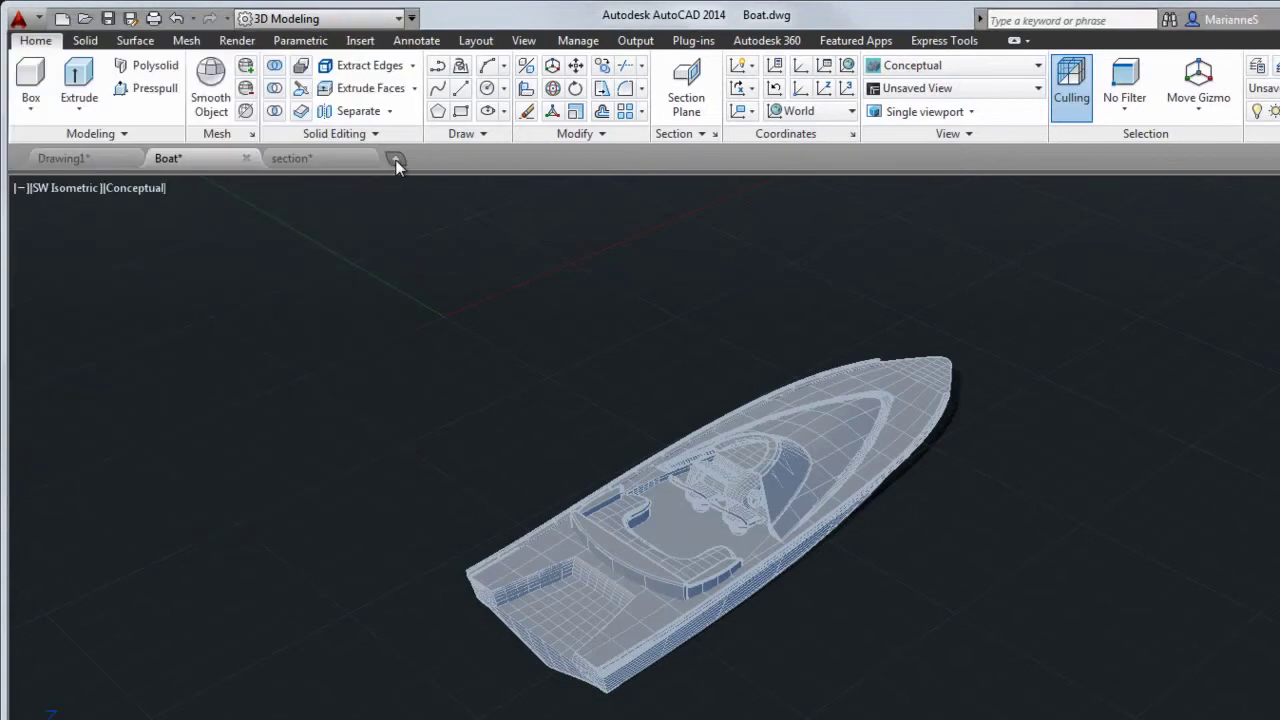
{"action": "right_click", "coordinate": [396, 163]}
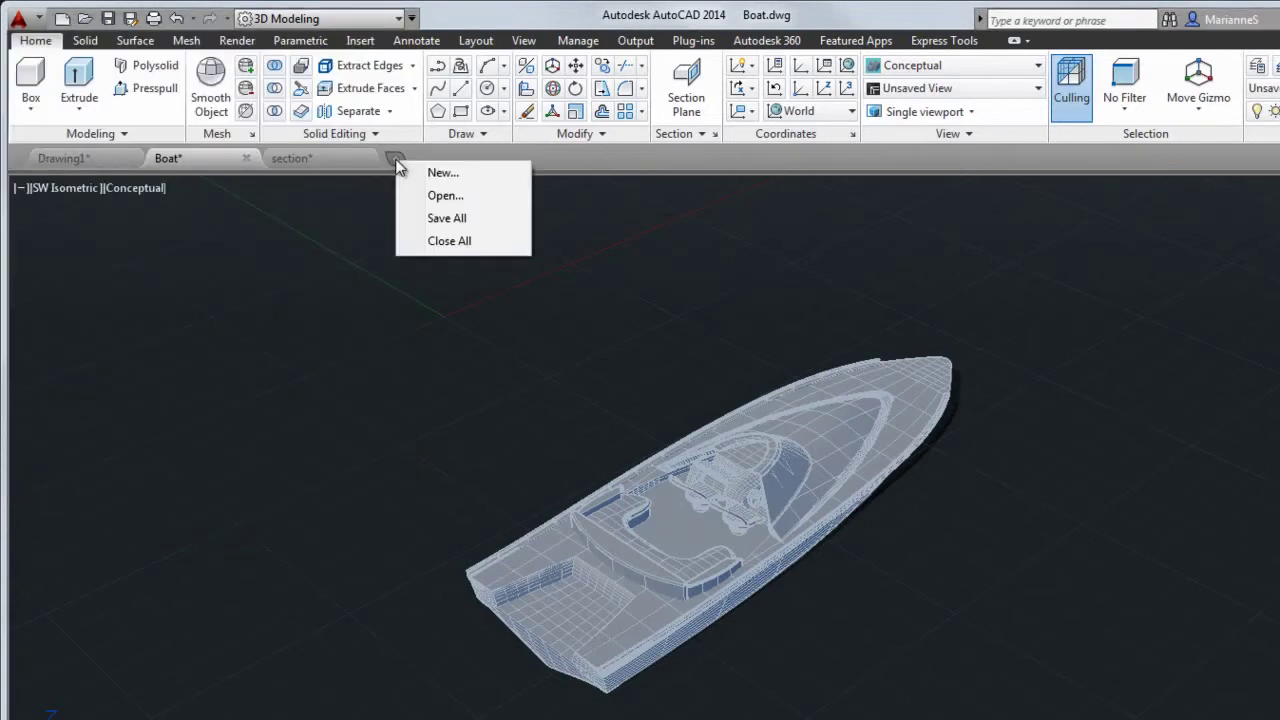
{"action": "left_click", "coordinate": [465, 353]}
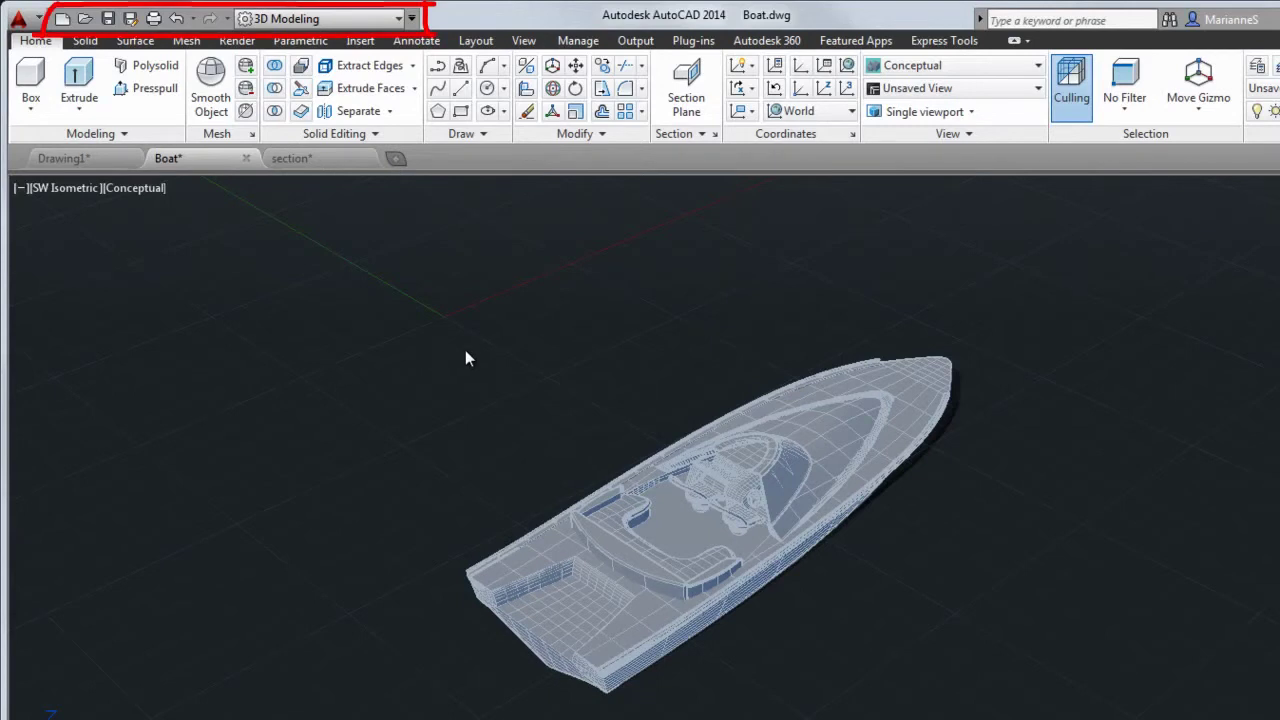
{"action": "left_click", "coordinate": [411, 18]}
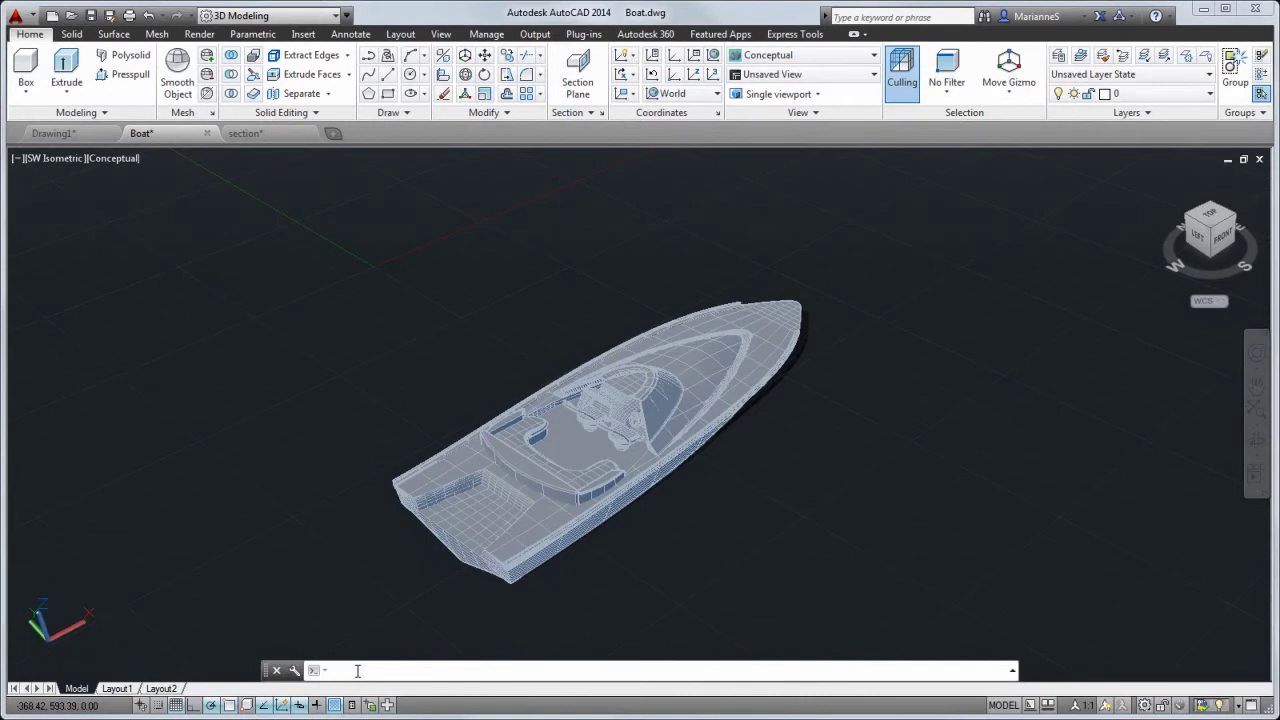
{"action": "type", "text": "ARC"}
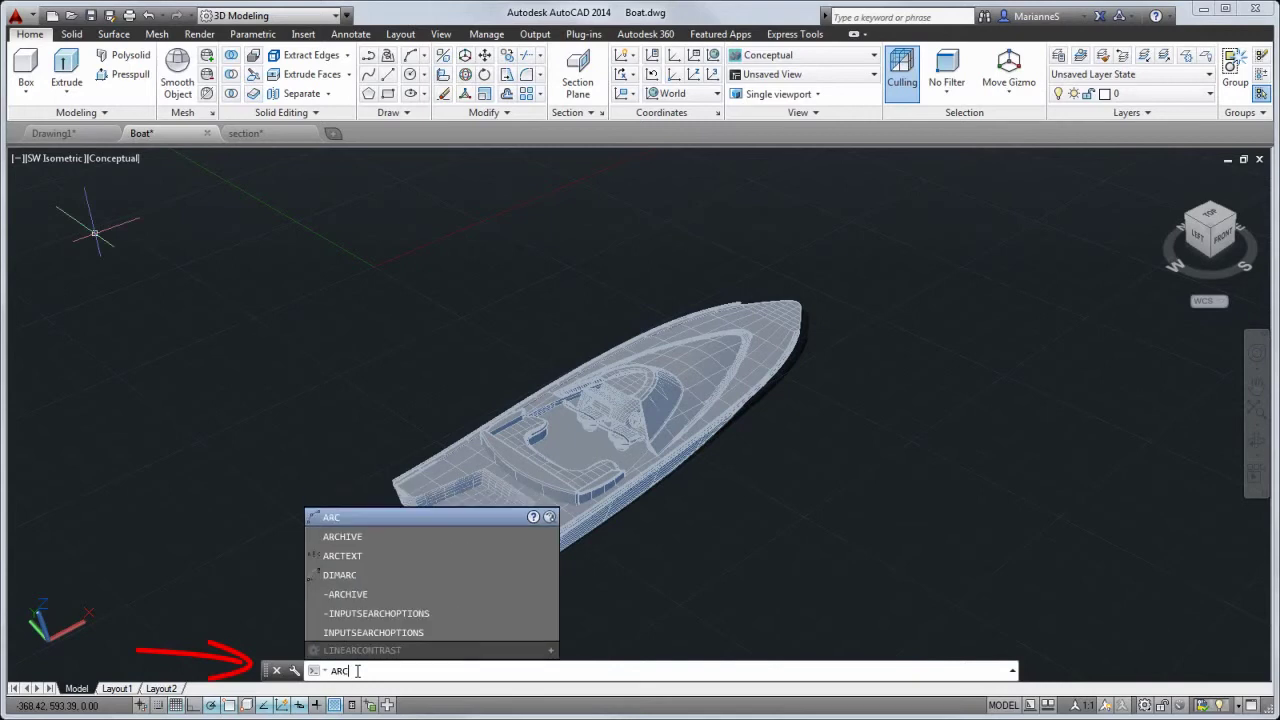
{"action": "key", "text": "Return"}
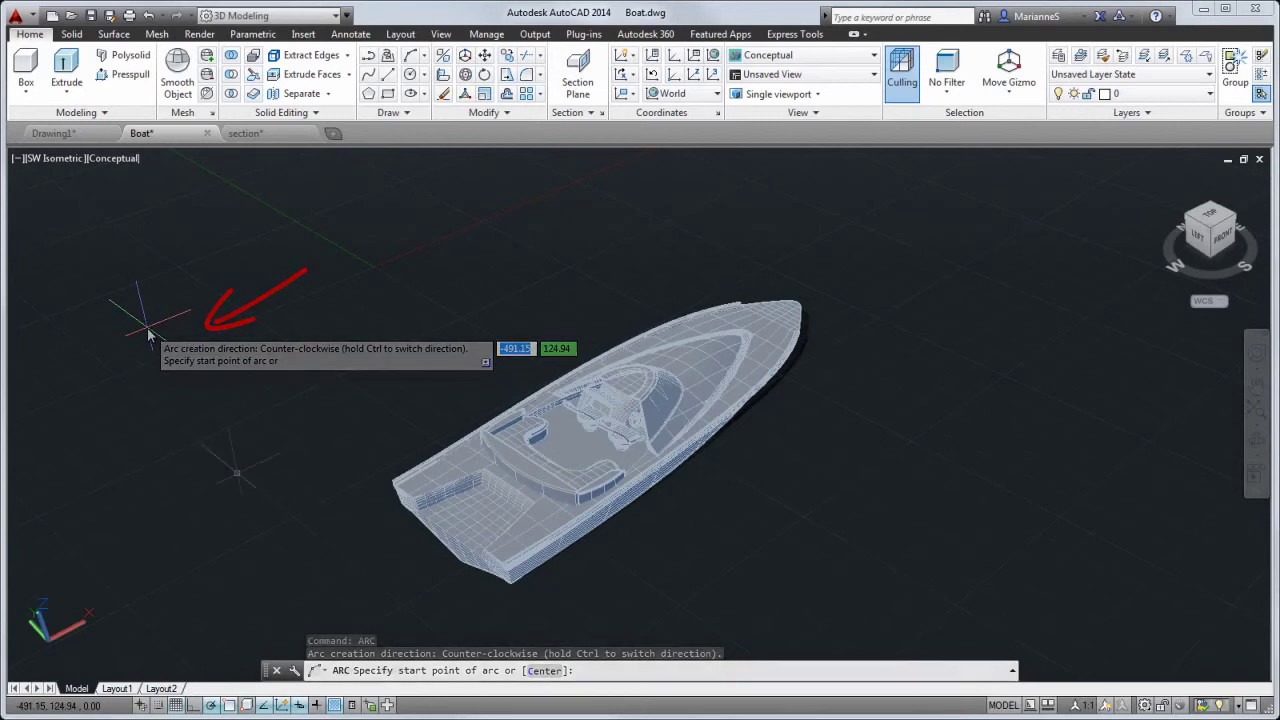
{"action": "key", "text": "Escape"}
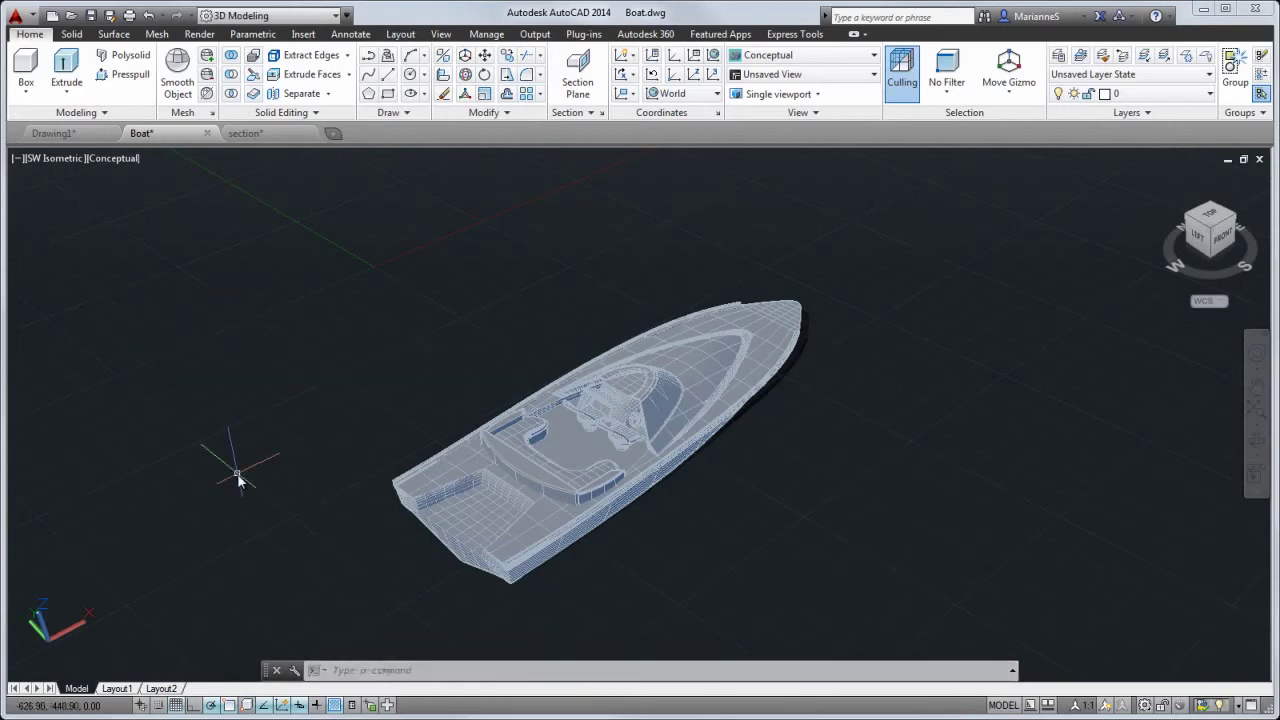